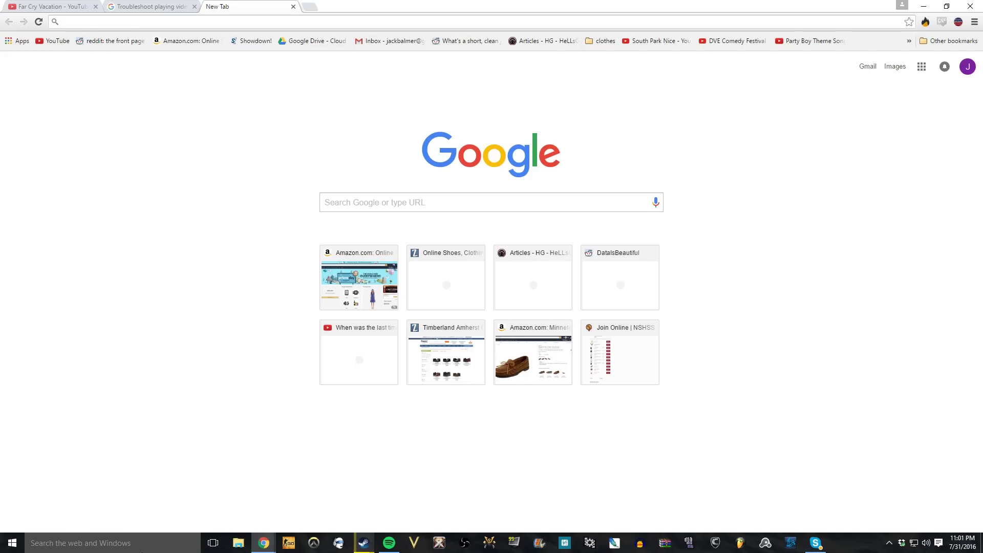
# Step: Search 'razer' in the Start menu and choose Uninstall on Razer Synapse
pyautogui.click(42, 541)
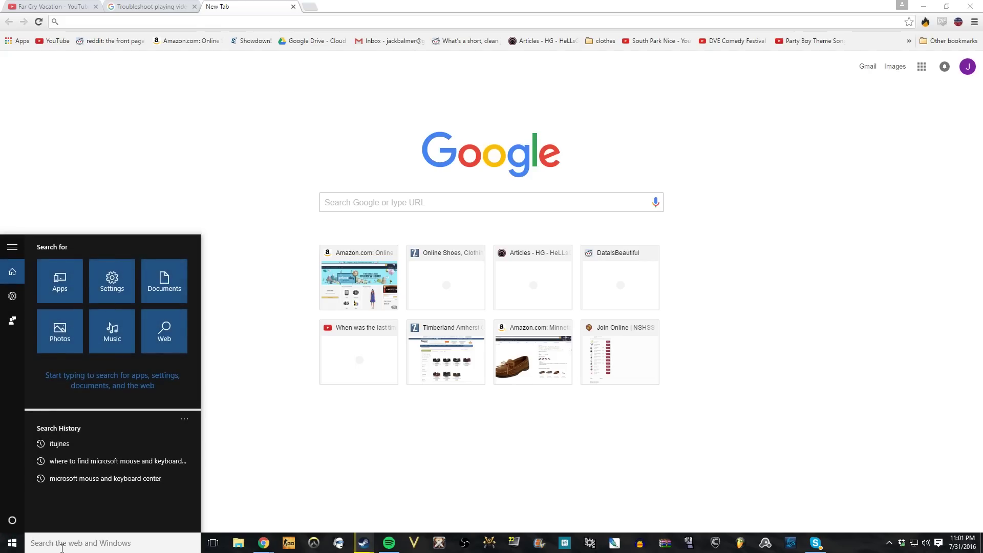
pyautogui.write('razer')
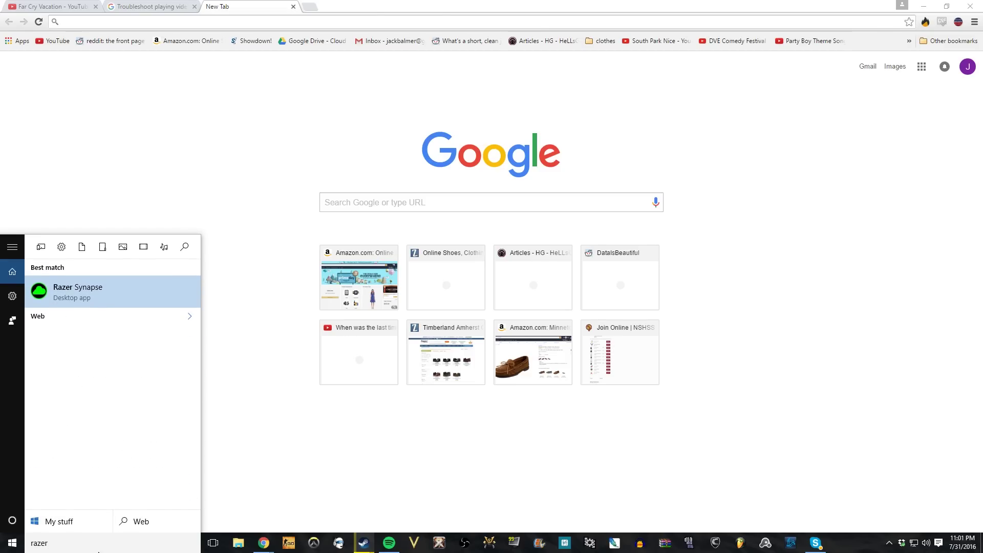
pyautogui.rightClick(67, 300)
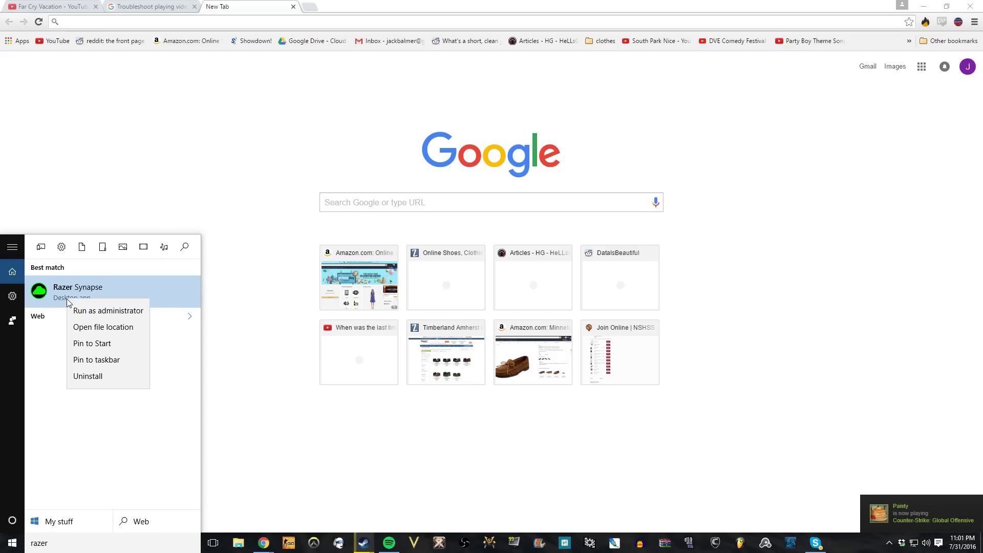
pyautogui.click(88, 375)
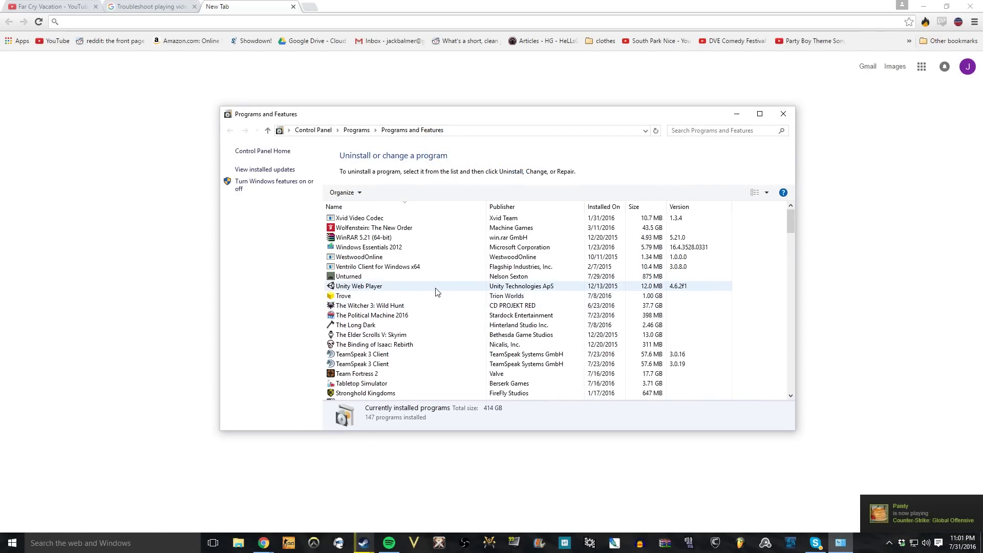
# Step: Filter installed programs by 'raz' and uninstall Razer Synapse, approving every confirmation prompt
pyautogui.click(688, 130)
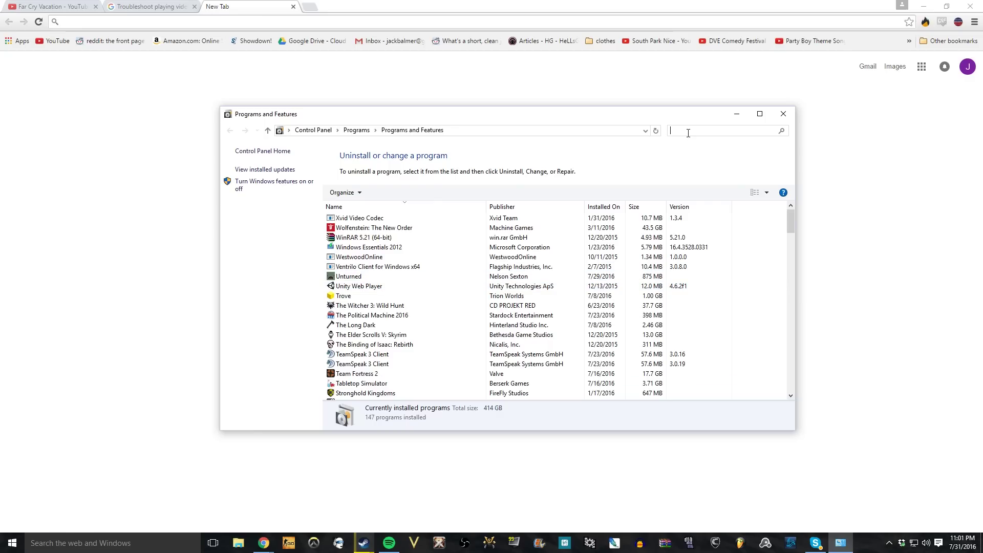
pyautogui.write('rz')
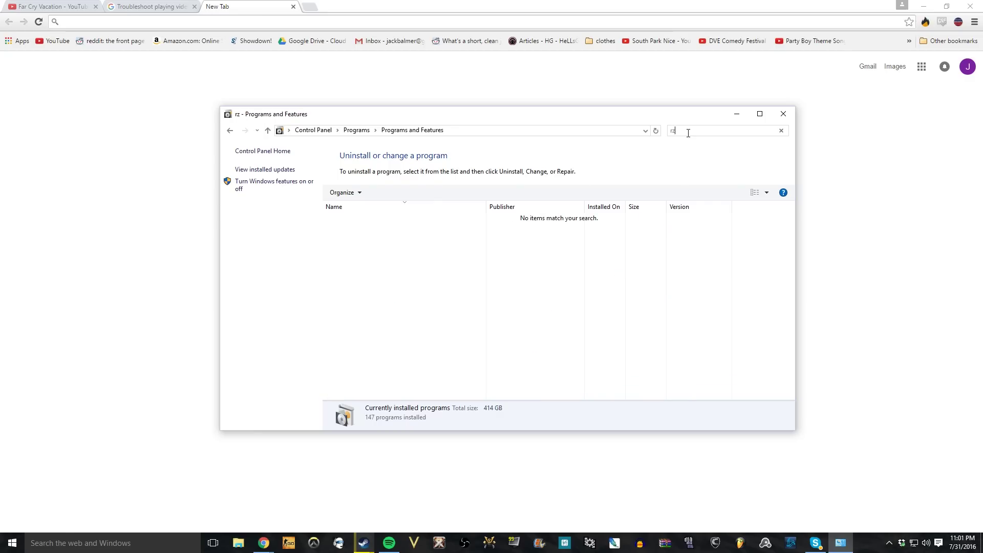
pyautogui.press('BackSpace')
pyautogui.write('az')
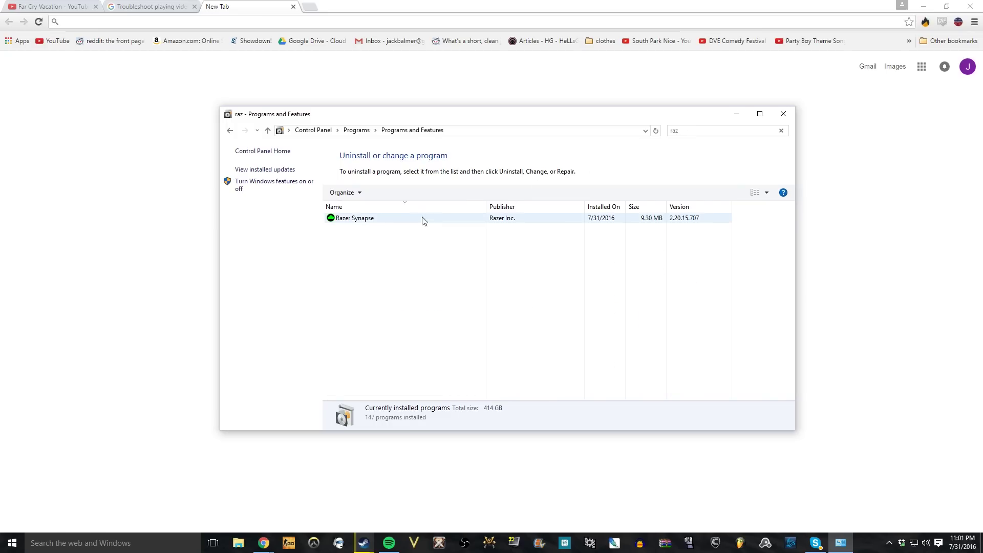
pyautogui.click(391, 218)
pyautogui.click(383, 192)
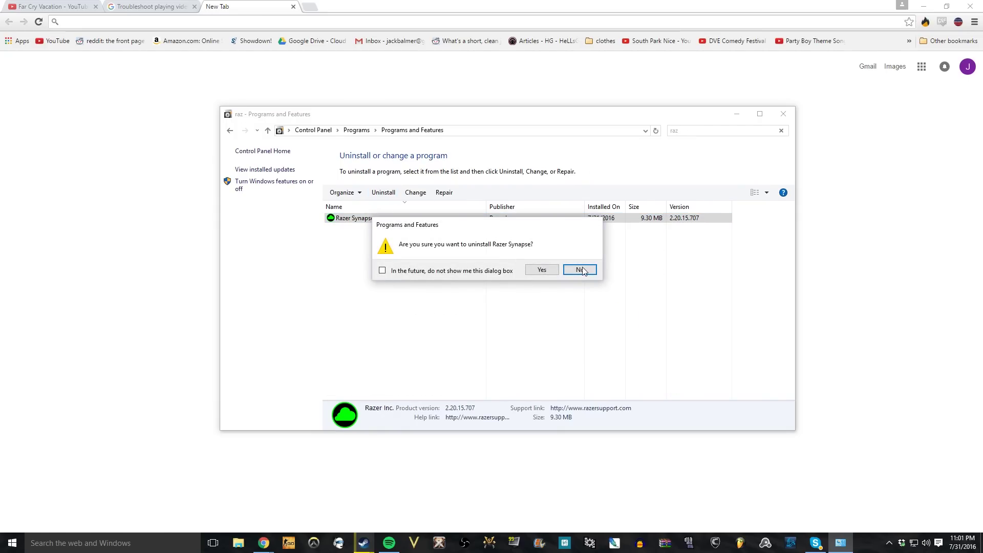
pyautogui.click(542, 269)
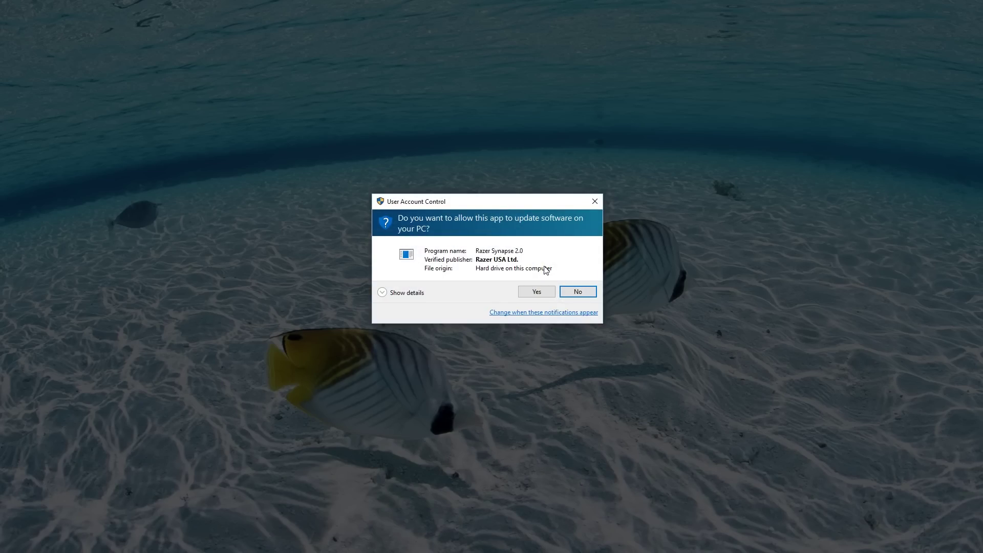
pyautogui.click(536, 291)
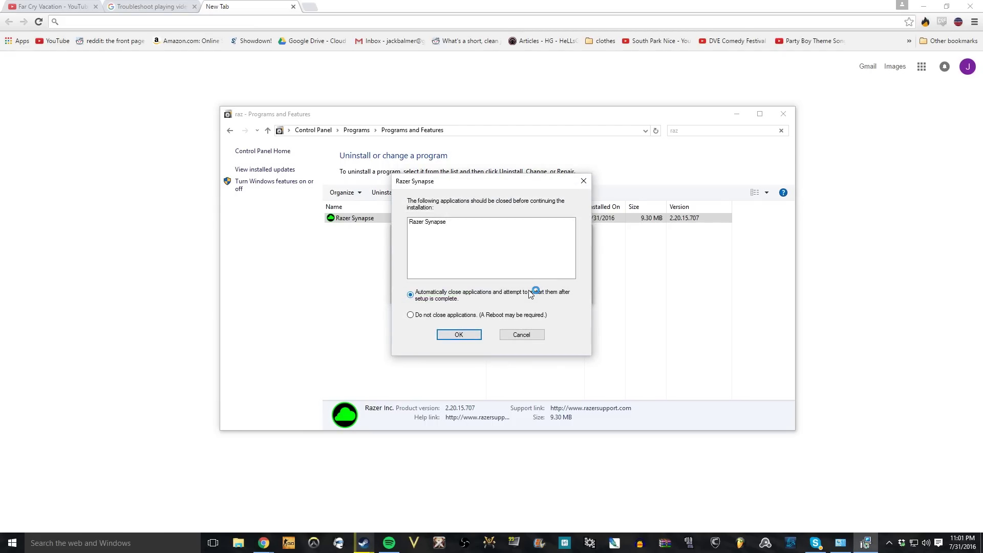
pyautogui.click(460, 335)
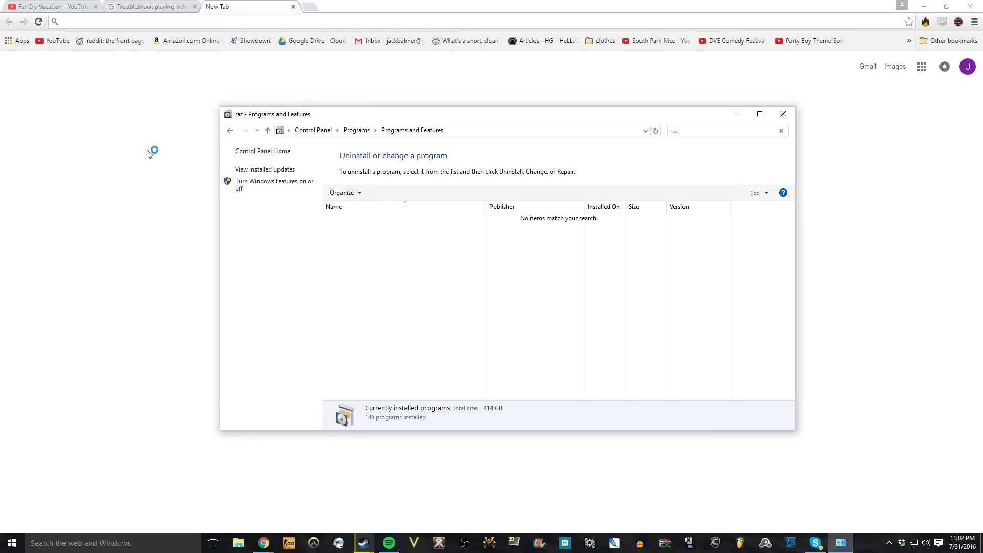
# Step: Search 'razer synapse' in Chrome and download the Windows installer from razerzone.com
pyautogui.click(115, 184)
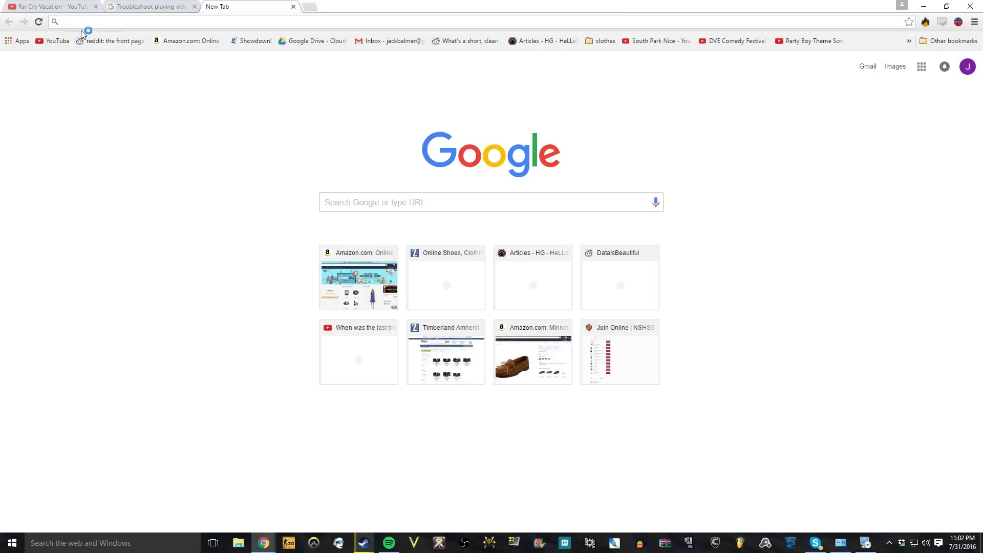
pyautogui.click(89, 21)
pyautogui.write('razer')
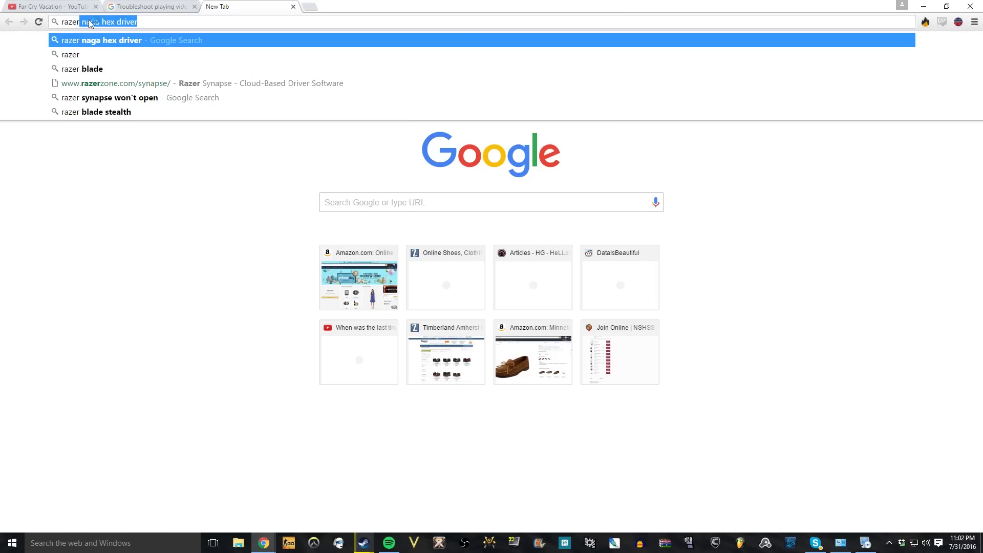
pyautogui.write(' synapse')
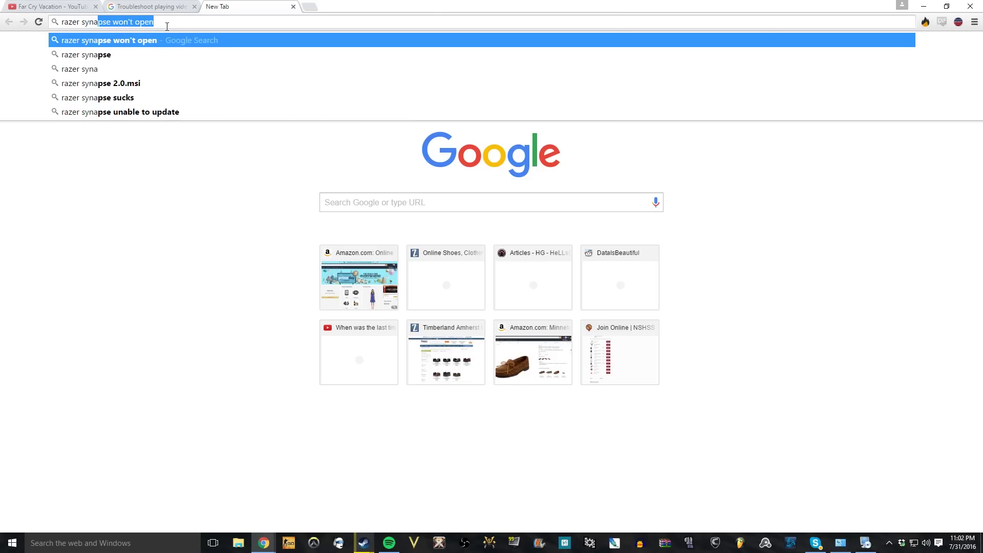
pyautogui.press('Return')
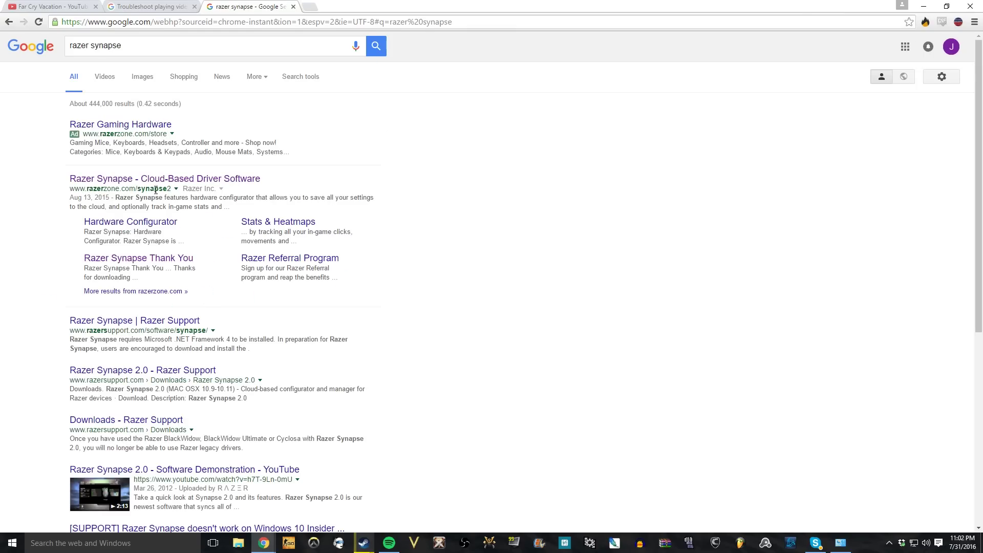
pyautogui.click(144, 179)
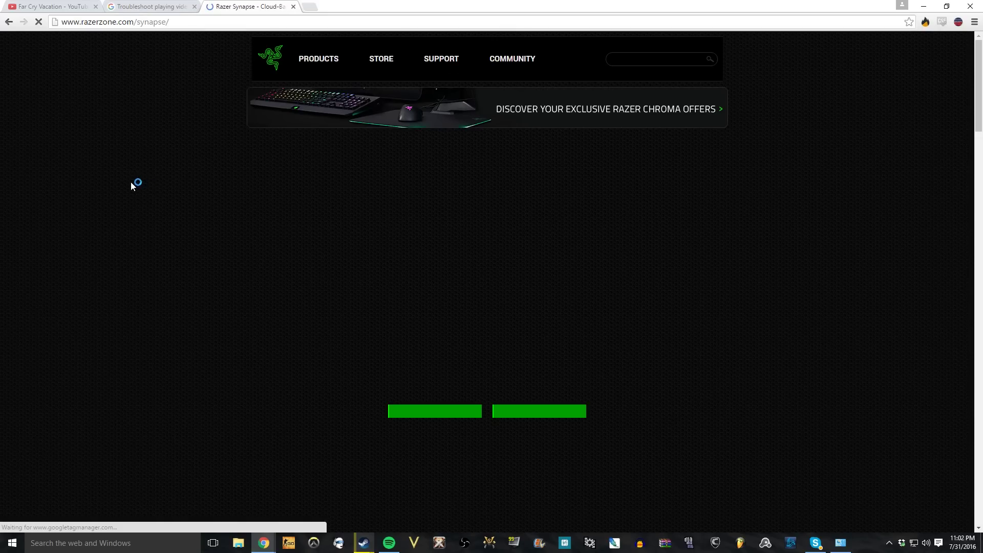
pyautogui.scroll(-1, 192, 220)
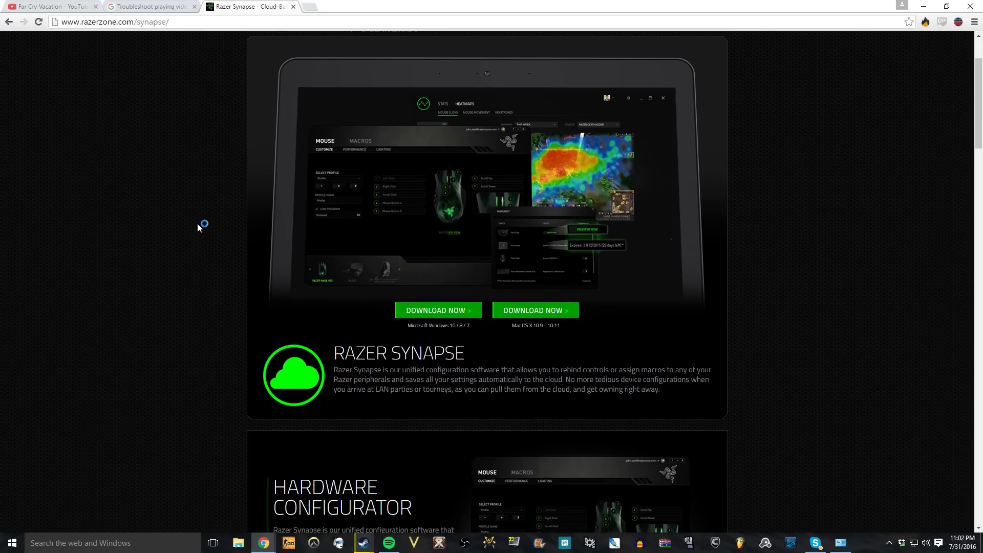
pyautogui.scroll(-4, 470, 368)
pyautogui.scroll(5, 116, 246)
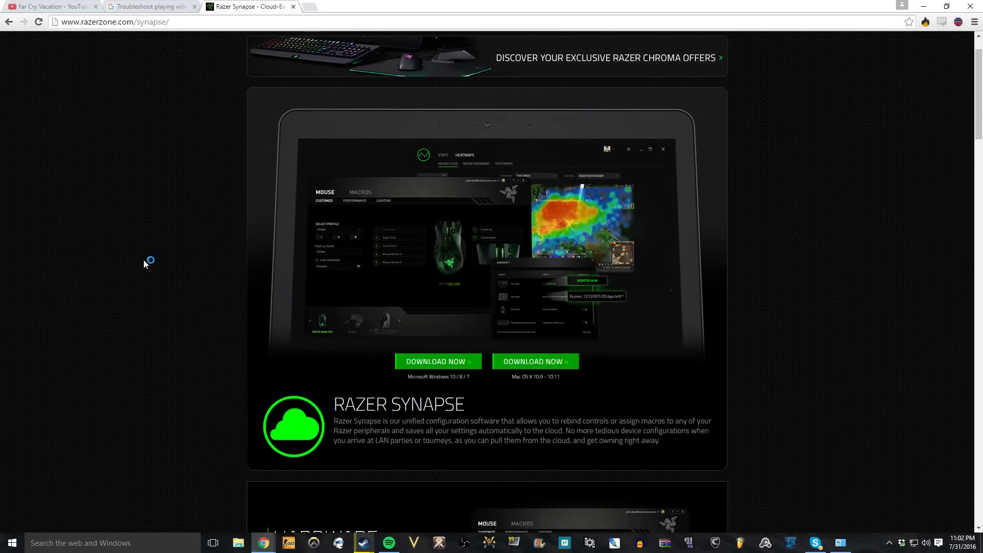
pyautogui.scroll(2, 117, 189)
pyautogui.scroll(-1, 117, 189)
pyautogui.scroll(-3, 177, 100)
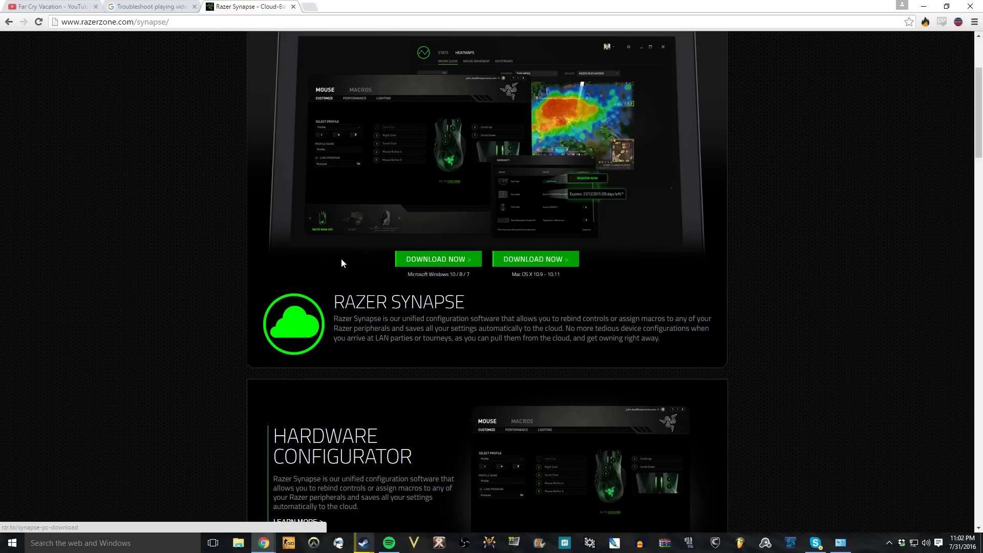
pyautogui.click(431, 262)
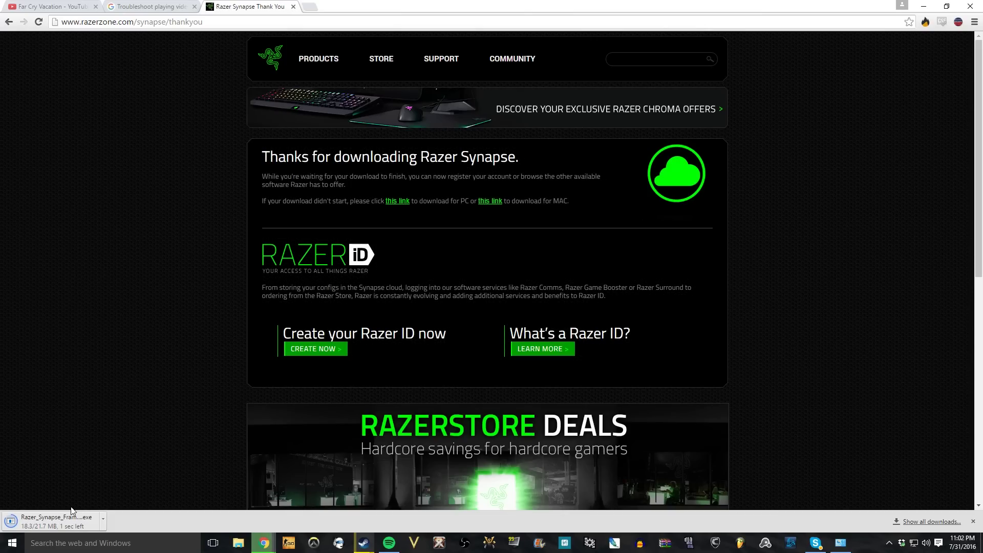
# Step: Run the downloaded installer, accept the license, and install Razer Synapse through to Finish
pyautogui.click(63, 523)
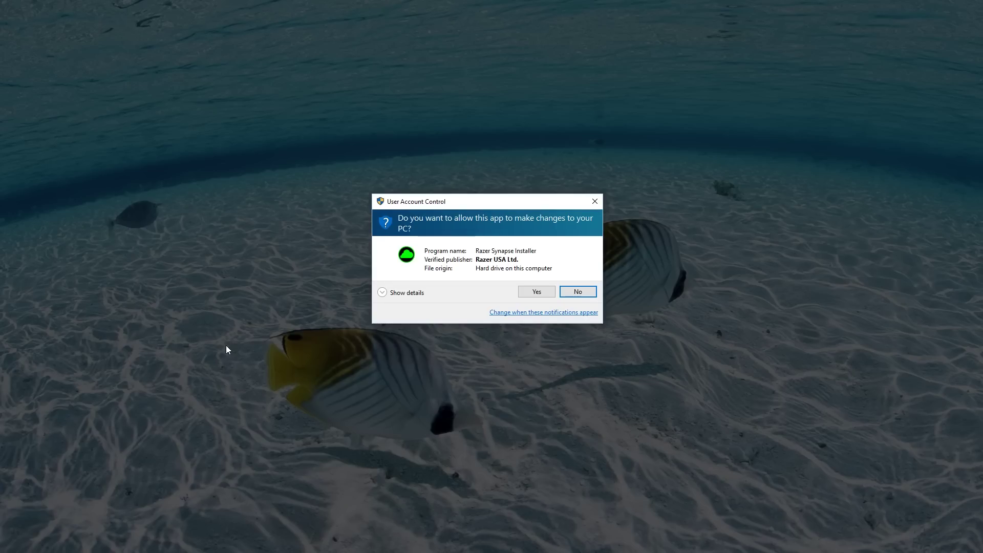
pyautogui.click(536, 292)
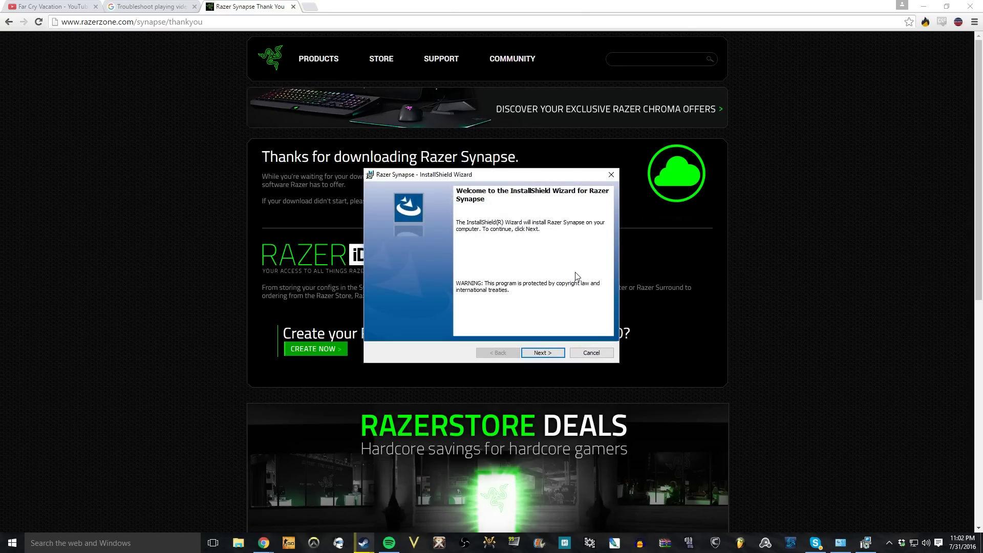
pyautogui.click(541, 352)
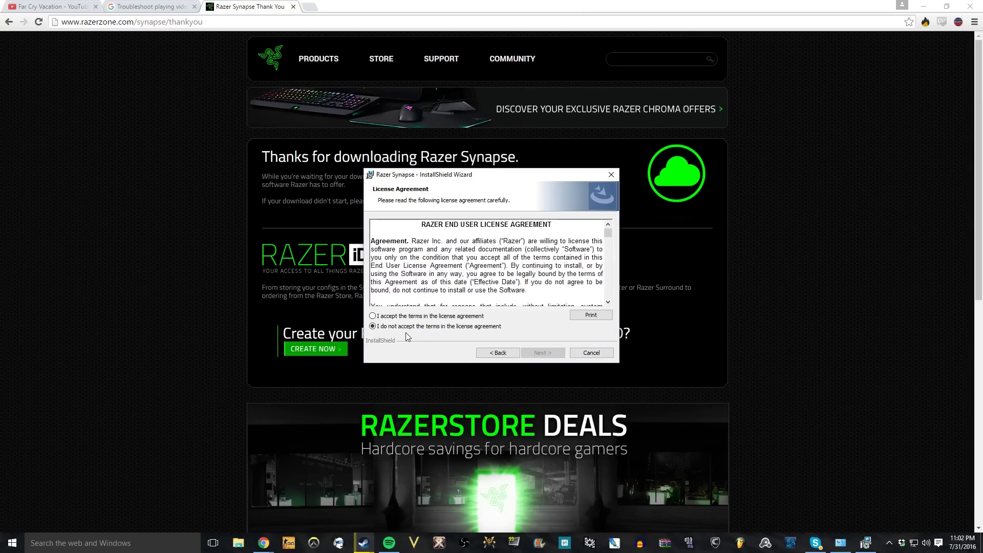
pyautogui.click(373, 316)
pyautogui.scroll(-5, 600, 235)
pyautogui.scroll(5, 601, 234)
pyautogui.click(543, 352)
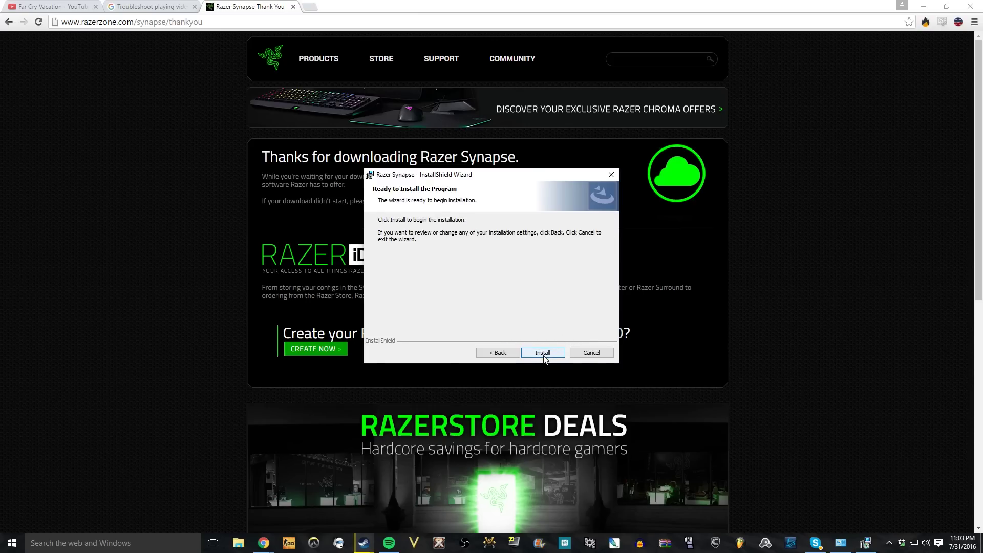
pyautogui.click(545, 354)
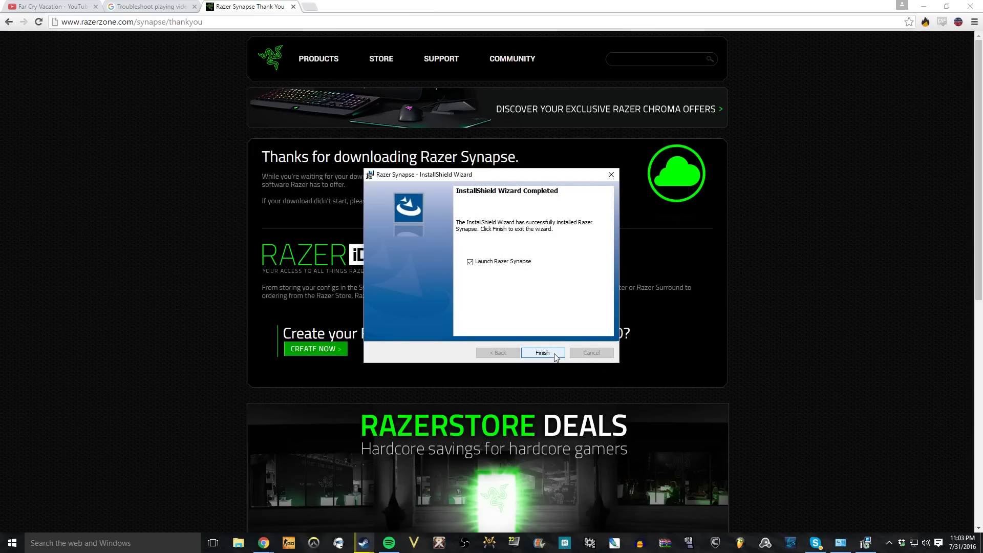
pyautogui.click(555, 356)
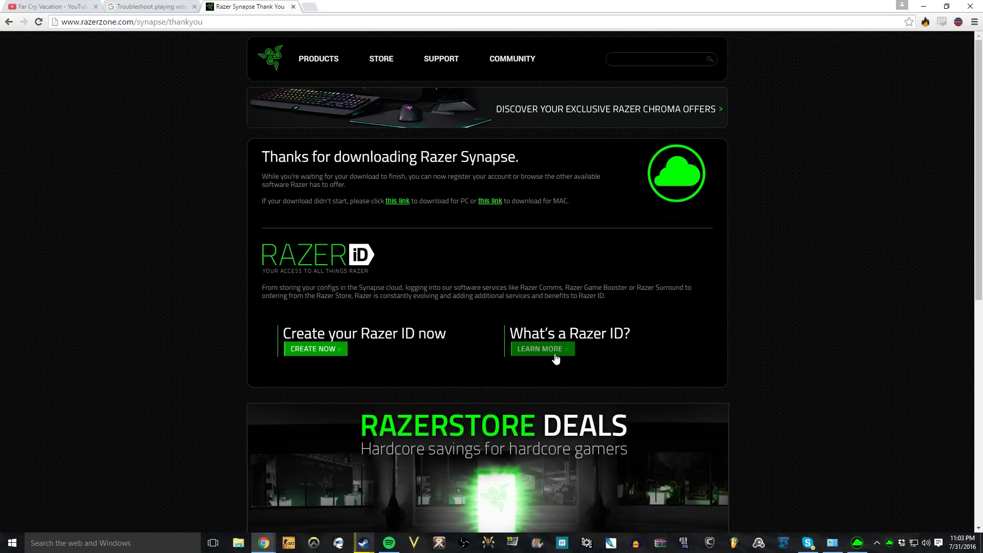
# Step: Launch Razer Synapse from its taskbar icon and log in to start cloud syncing
pyautogui.click(857, 542)
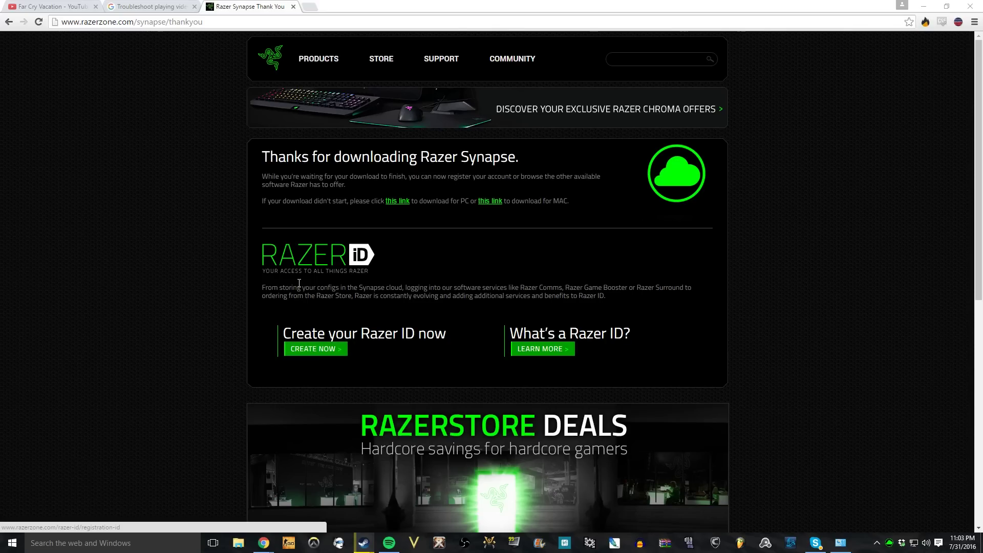
pyautogui.scroll(-2, 282, 222)
pyautogui.scroll(2, 282, 223)
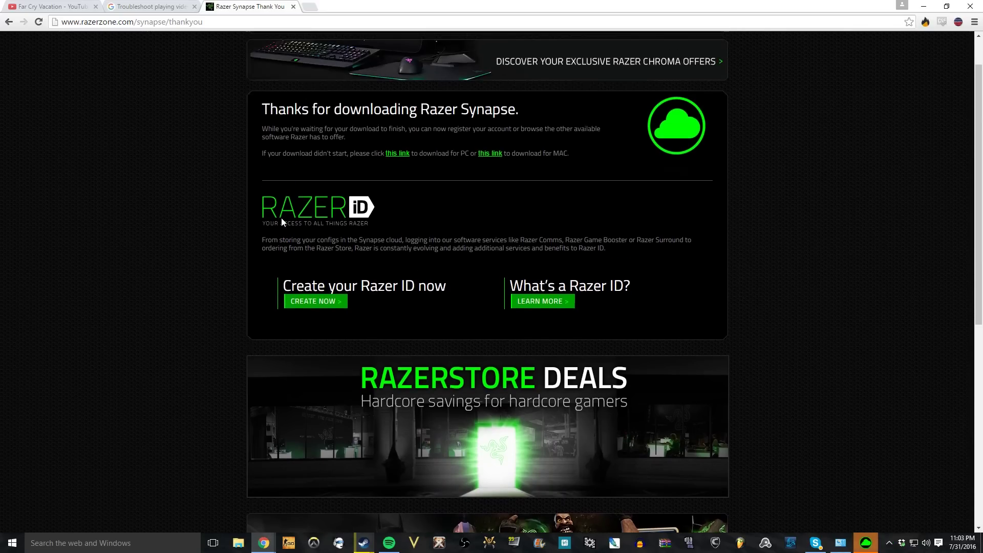
pyautogui.scroll(-5, 282, 223)
pyautogui.scroll(5, 282, 223)
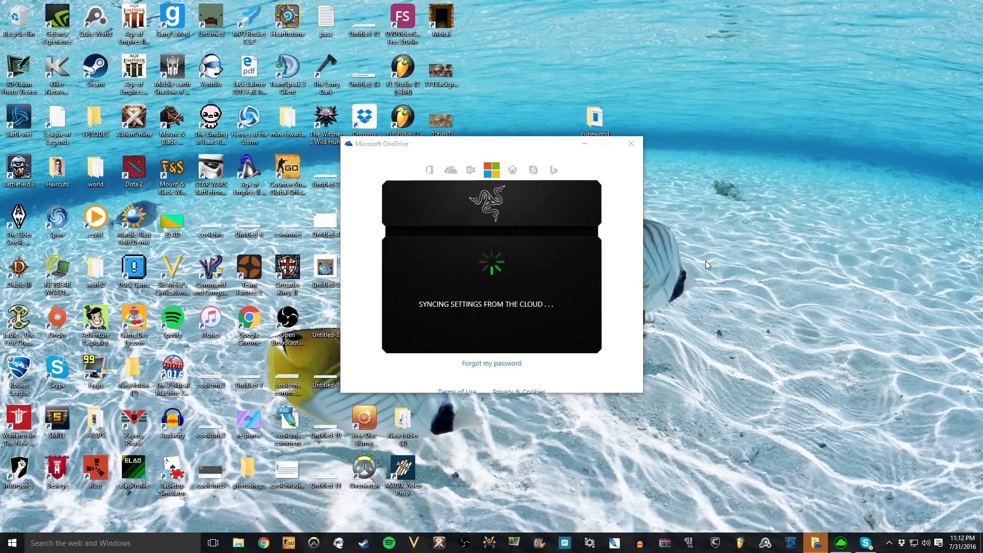
# Step: Close the Microsoft OneDrive window
pyautogui.click(631, 140)
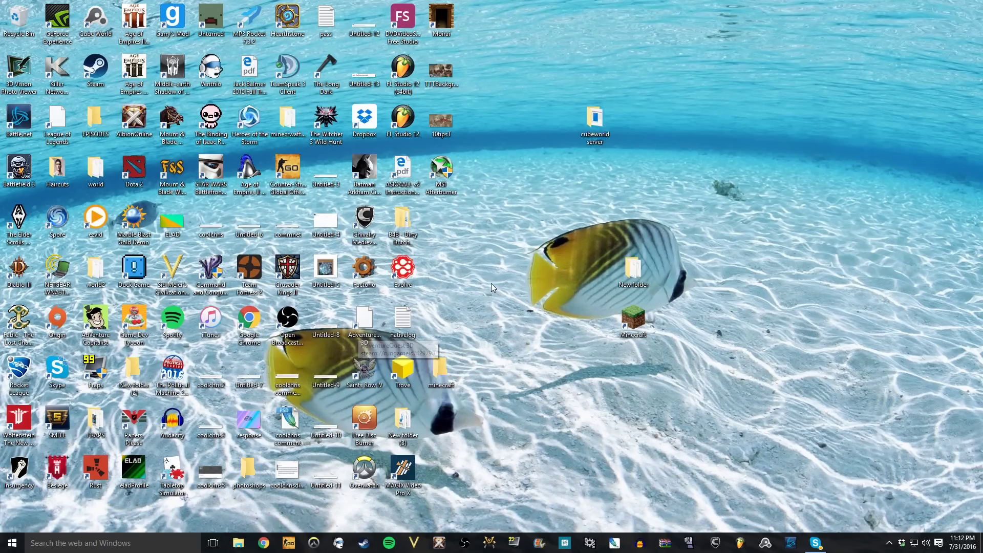
# Step: Reveal the hidden notification-area icons to locate Razer Synapse
pyautogui.click(891, 543)
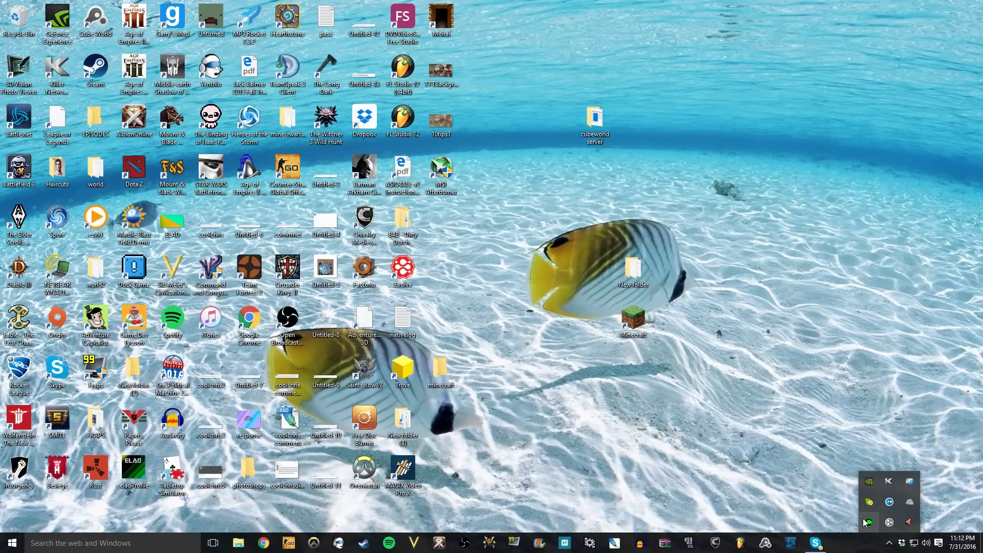
pyautogui.click(800, 340)
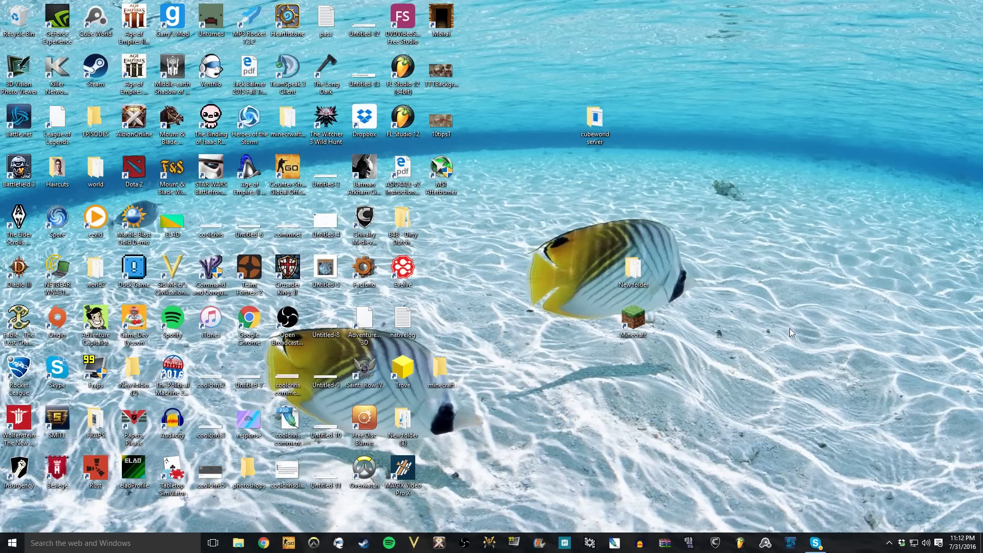
pyautogui.click(891, 544)
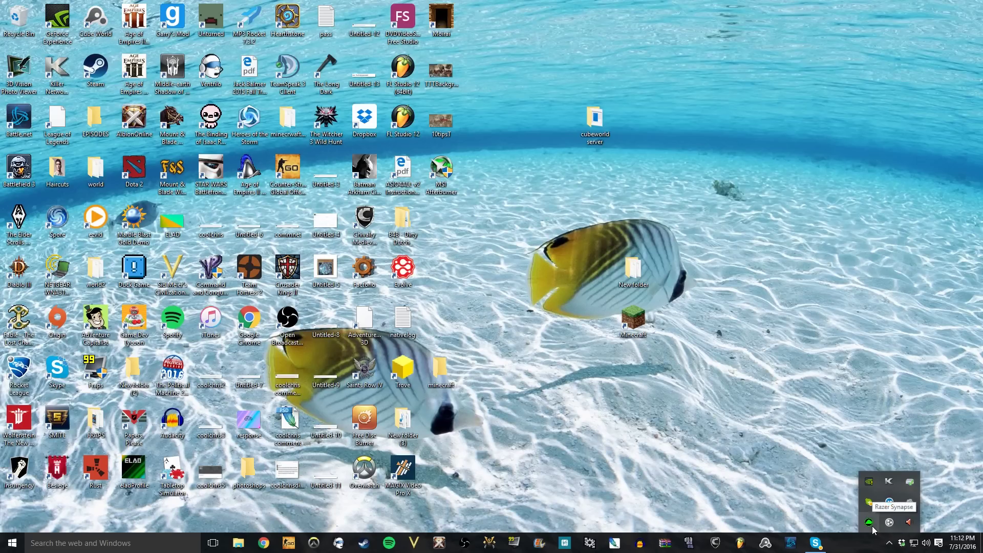
# Step: Open Synapse from the tray, centre its window, and switch from DeathStalker to Naga Hex
pyautogui.doubleClick(869, 522)
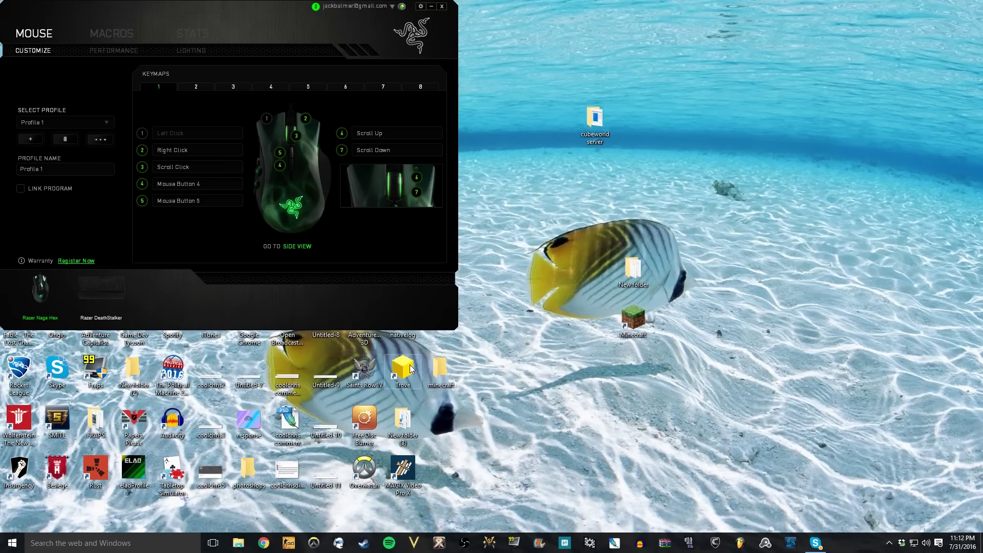
pyautogui.moveTo(311, 6); pyautogui.dragTo(348, 62)
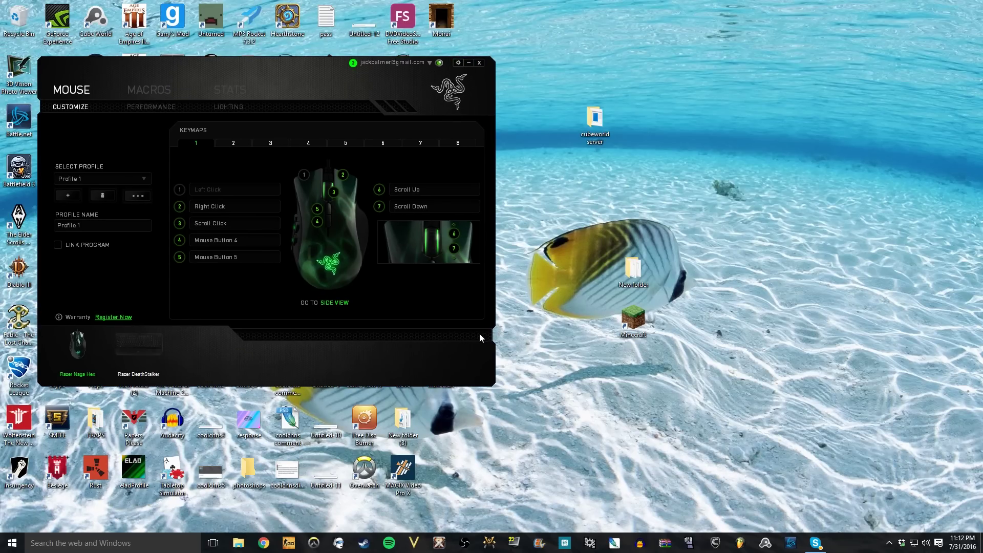
pyautogui.moveTo(484, 365); pyautogui.dragTo(697, 363)
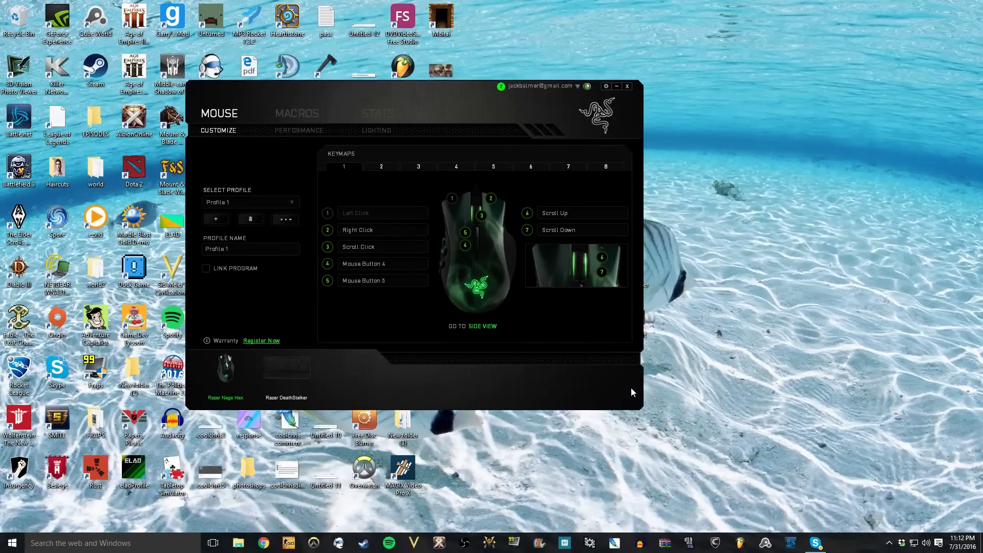
pyautogui.moveTo(513, 98); pyautogui.dragTo(491, 112)
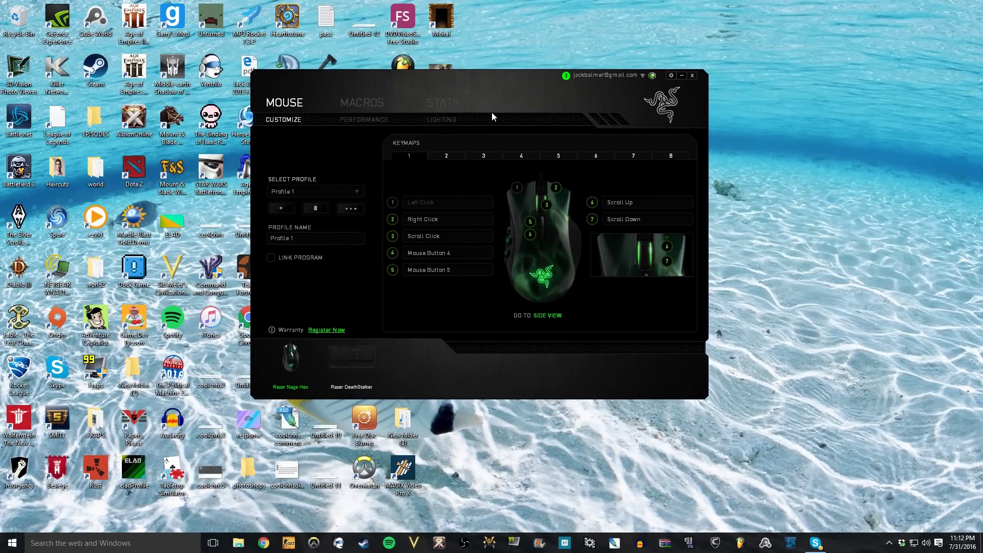
pyautogui.click(348, 354)
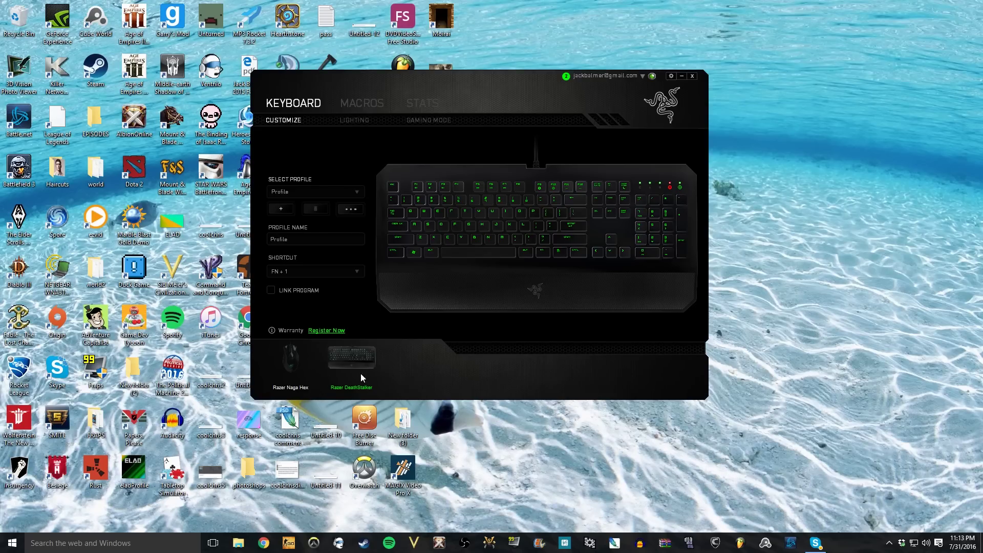
pyautogui.click(292, 354)
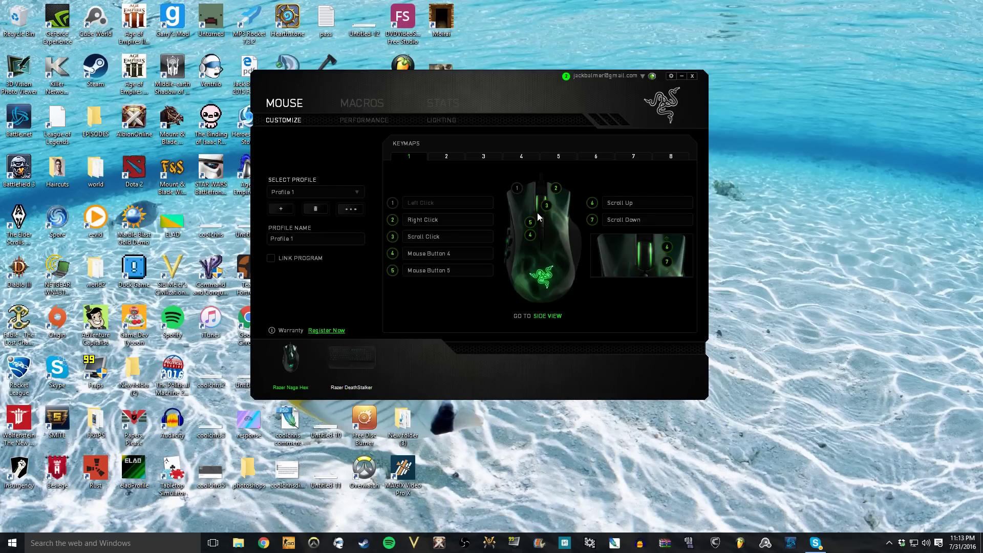
# Step: Under Performance, raise Naga Hex sensitivity to 5600, then set it to 800 DPI
pyautogui.click(364, 121)
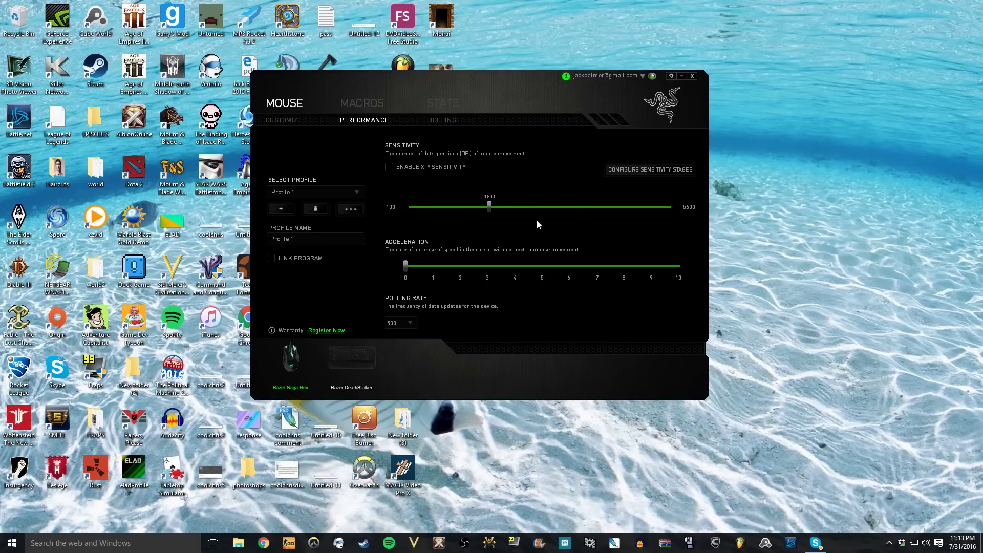
pyautogui.moveTo(489, 204); pyautogui.dragTo(670, 207)
pyautogui.click(423, 206)
# Step: Close the Synapse window, then relaunch Razer Synapse from a 'syn' Windows search
pyautogui.click(692, 77)
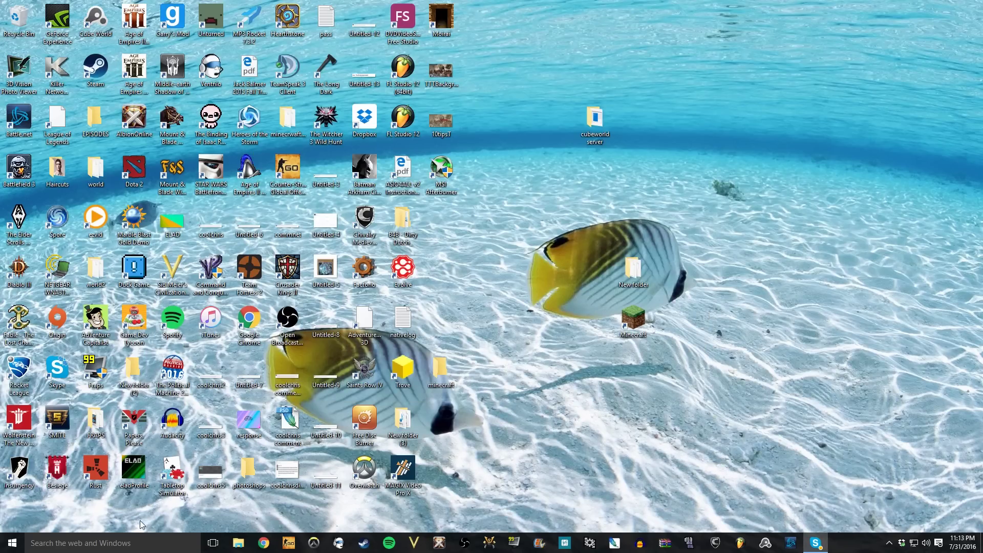
pyautogui.click(112, 543)
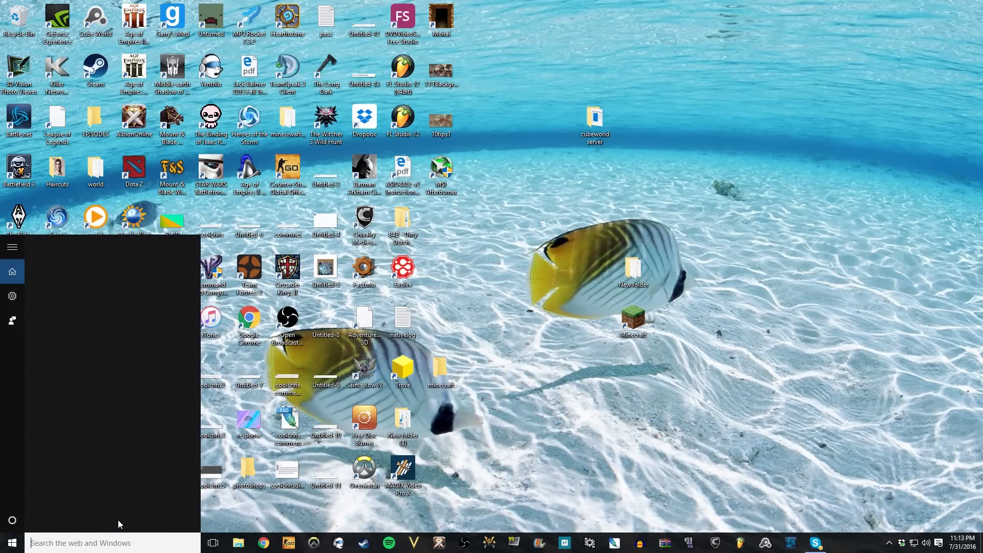
pyautogui.write('razer')
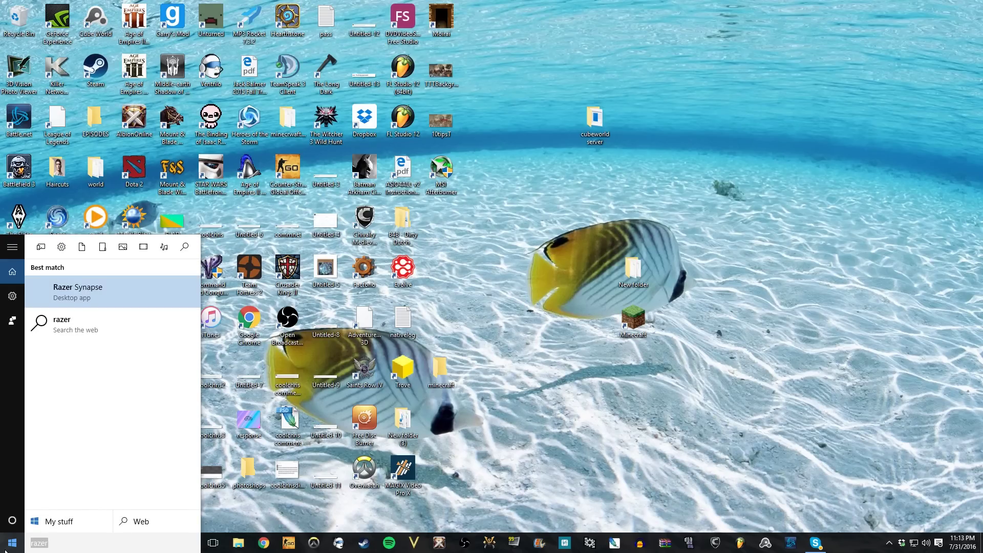
pyautogui.press('BackSpace')
pyautogui.press('BackSpace')
pyautogui.press('BackSpace')
pyautogui.write('s')
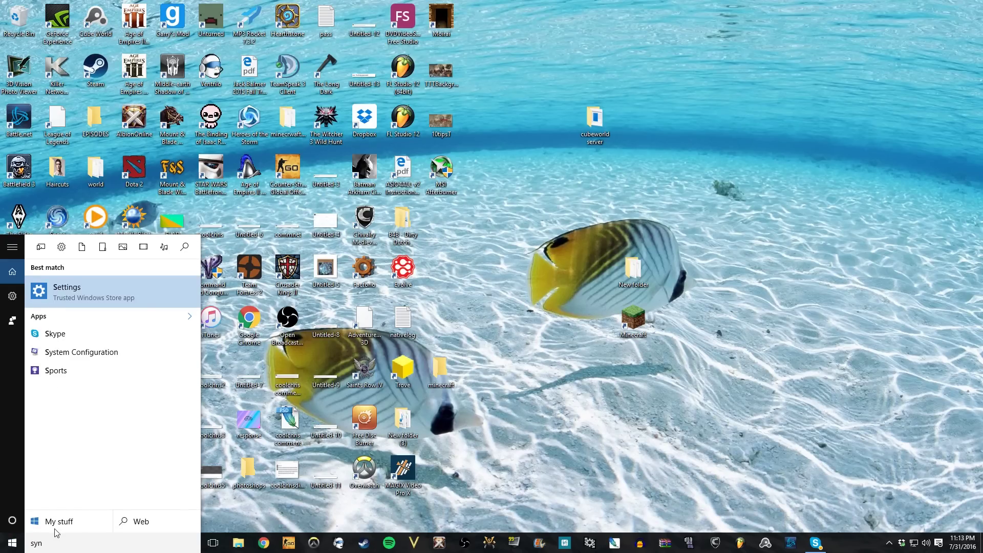
pyautogui.write('yn')
pyautogui.click(100, 285)
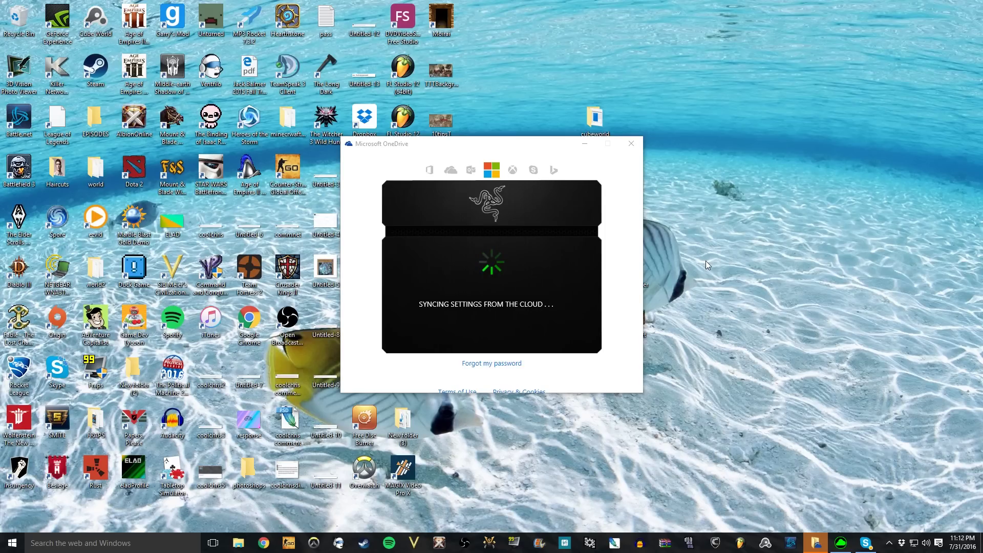
# Step: Close the Synapse cloud-syncing sign-in window
pyautogui.click(630, 144)
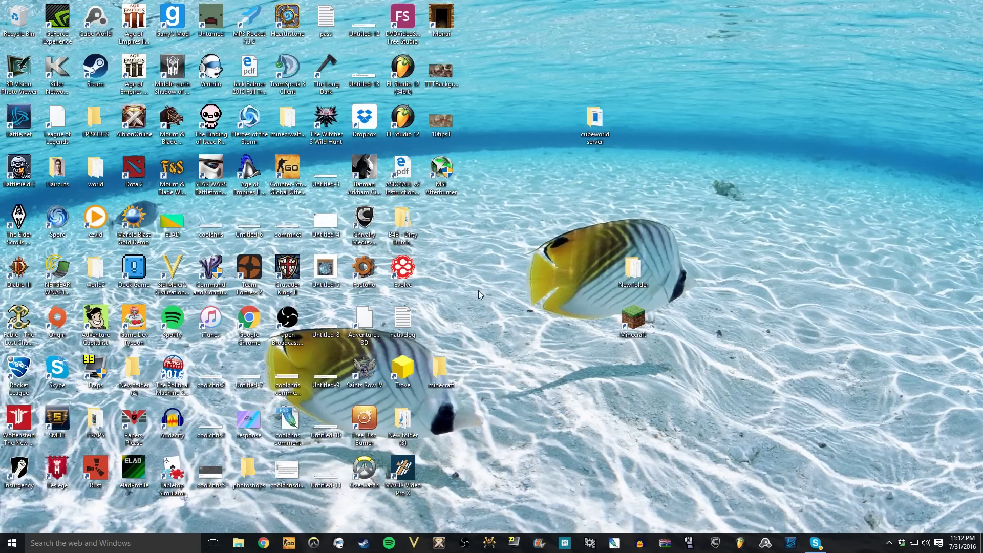
# Step: Reopen the Razer Synapse window from the hidden notification-area icons
pyautogui.click(891, 543)
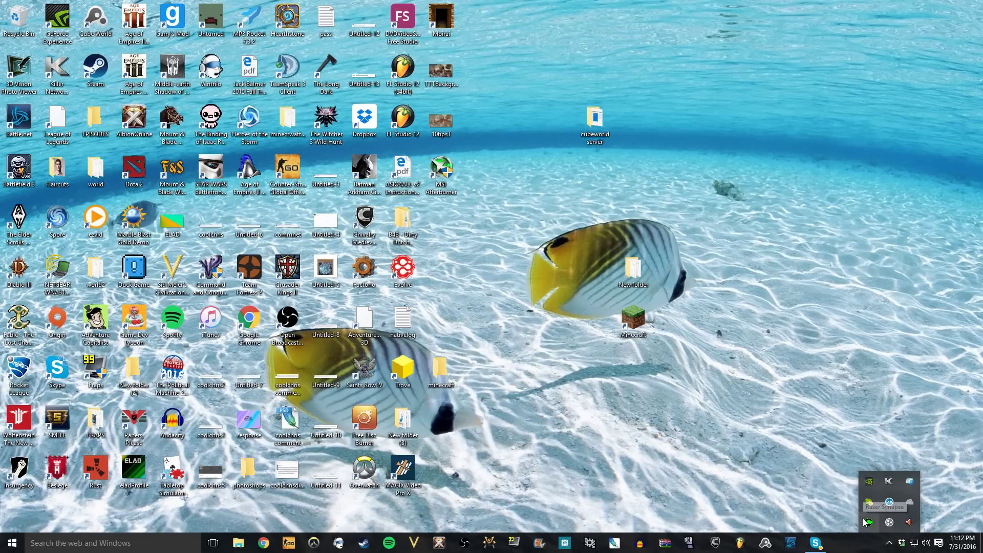
pyautogui.click(789, 327)
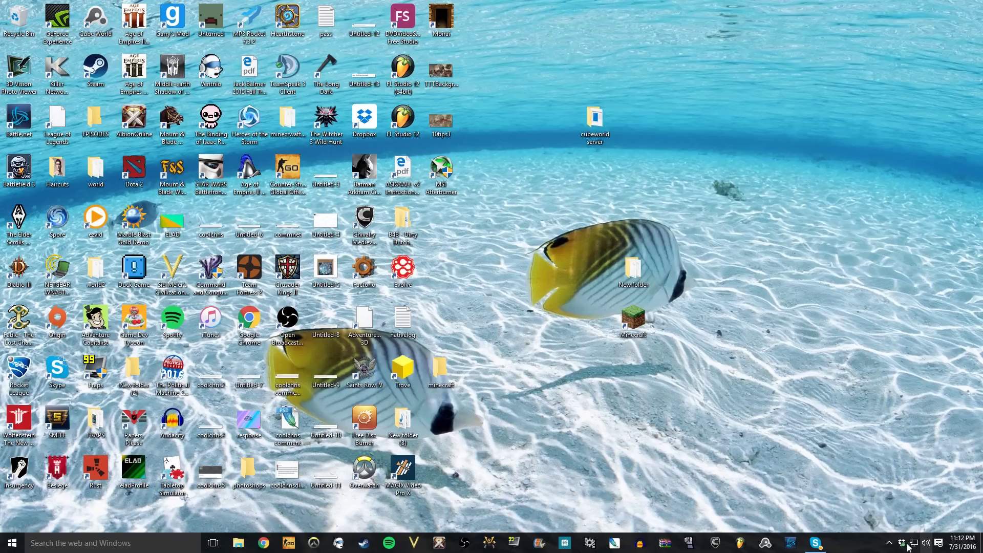
pyautogui.click(889, 543)
pyautogui.doubleClick(869, 502)
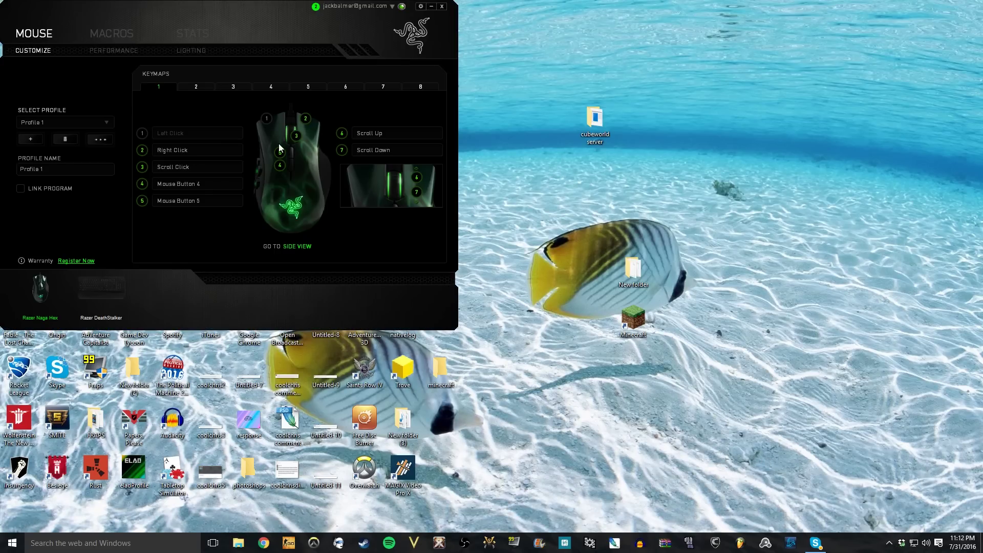
# Step: Centre the Synapse window, then switch from DeathStalker back to the Naga Hex settings
pyautogui.moveTo(312, 6); pyautogui.dragTo(349, 62)
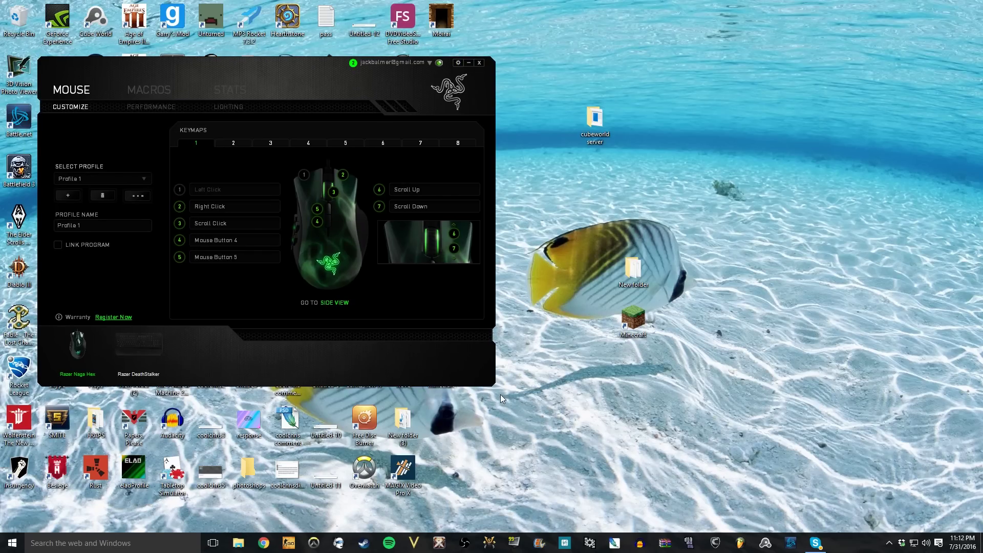
pyautogui.moveTo(491, 383); pyautogui.dragTo(656, 343)
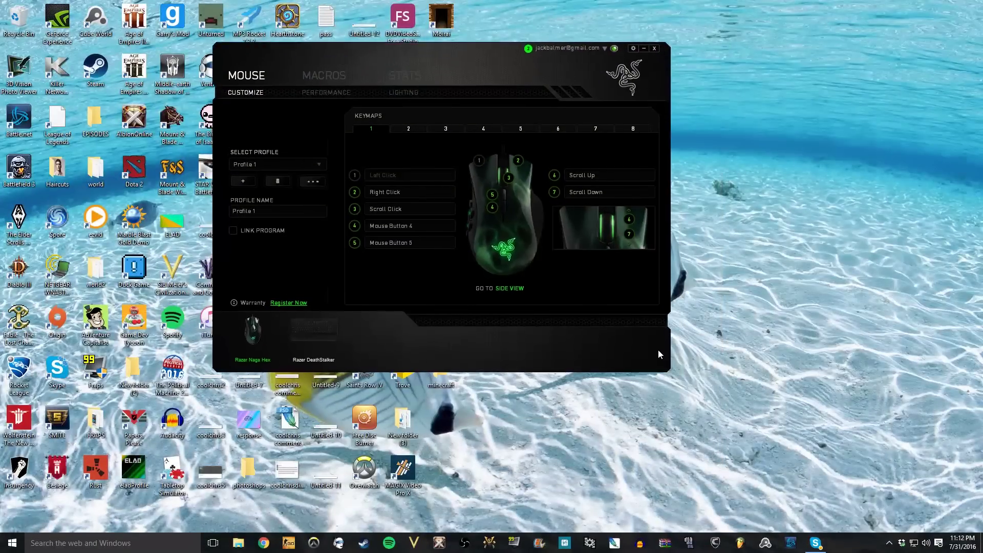
pyautogui.moveTo(508, 105); pyautogui.dragTo(479, 177)
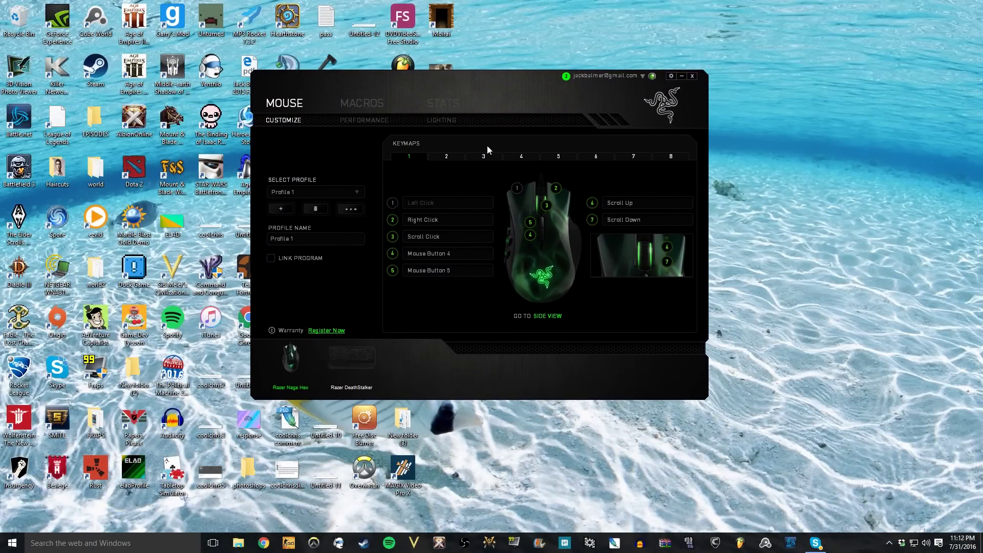
pyautogui.click(348, 354)
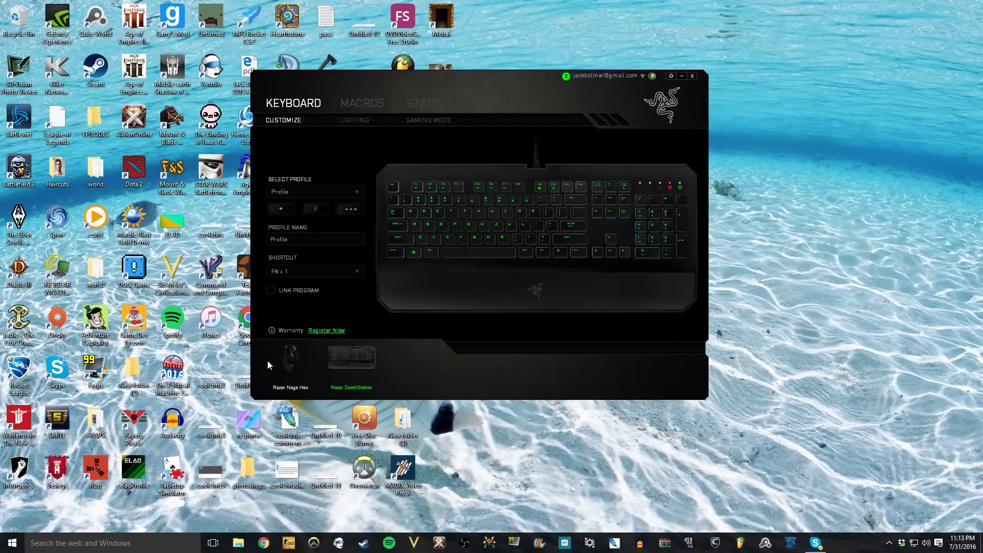
pyautogui.click(290, 356)
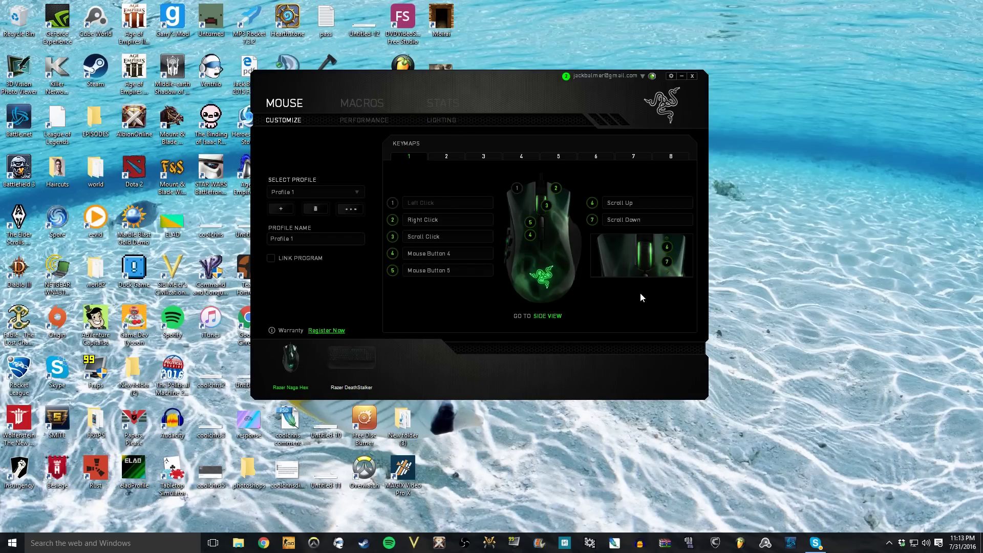
# Step: On Performance, raise Naga Hex sensitivity to 5600, then lower it to 800 DPI
pyautogui.click(362, 120)
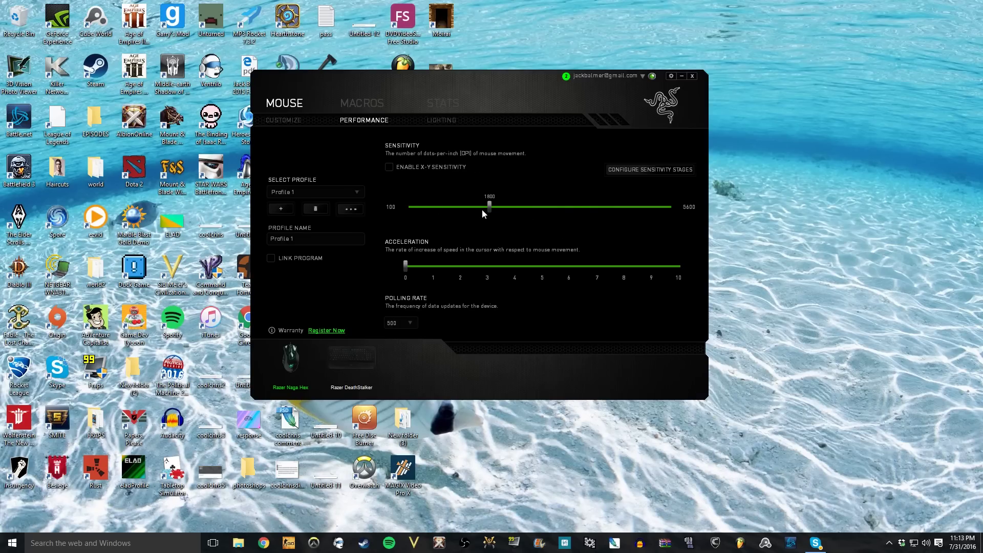
pyautogui.moveTo(489, 205); pyautogui.dragTo(670, 206)
pyautogui.moveTo(670, 206); pyautogui.dragTo(427, 206)
# Step: Close Razer Synapse and relaunch it from Windows search
pyautogui.click(692, 76)
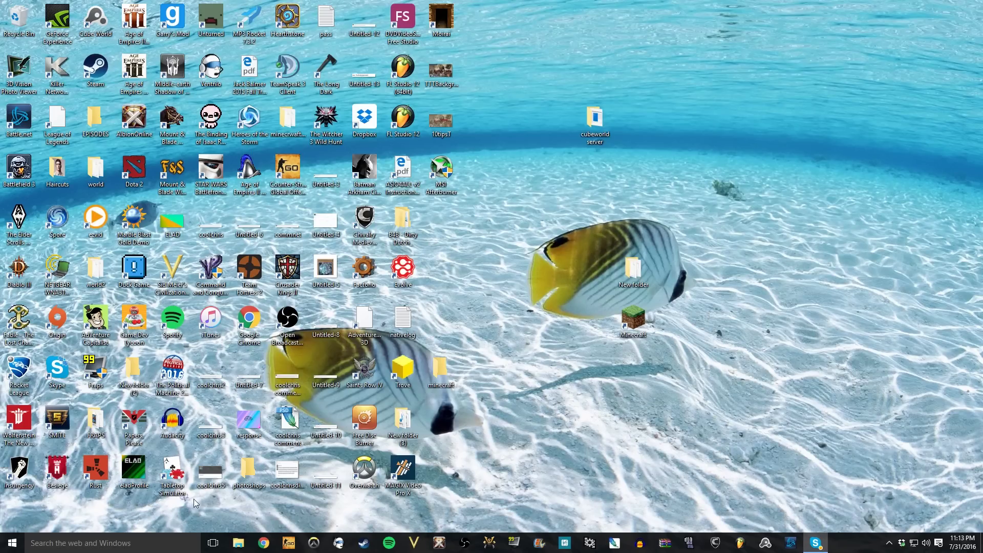
pyautogui.click(81, 543)
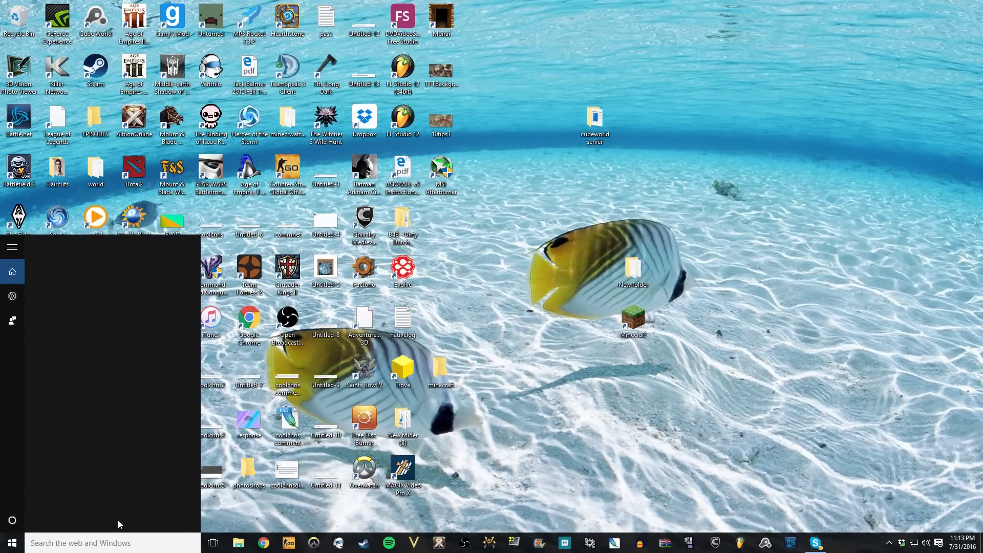
pyautogui.write('razer')
pyautogui.press('BackSpace')
pyautogui.press('BackSpace')
pyautogui.press('BackSpace')
pyautogui.write('syna')
pyautogui.click(105, 286)
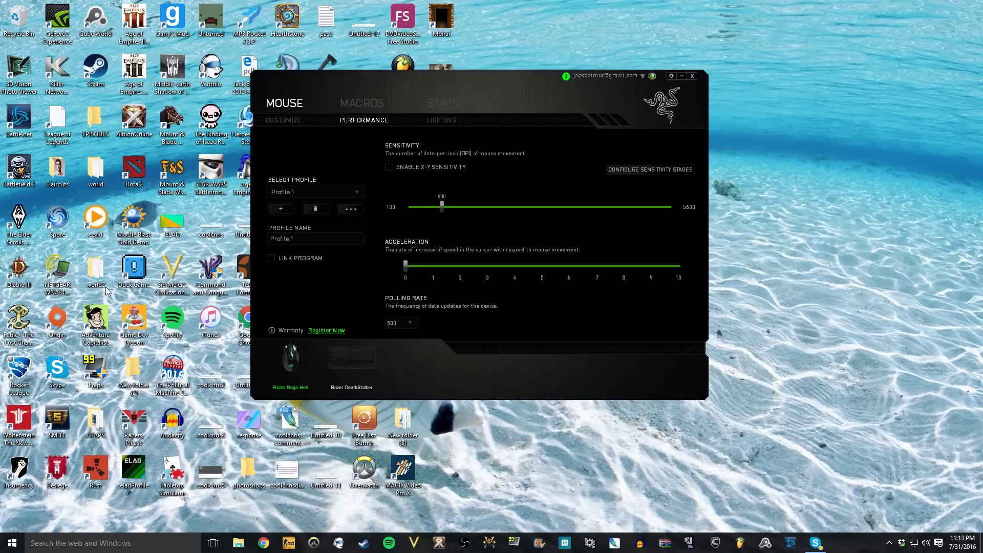